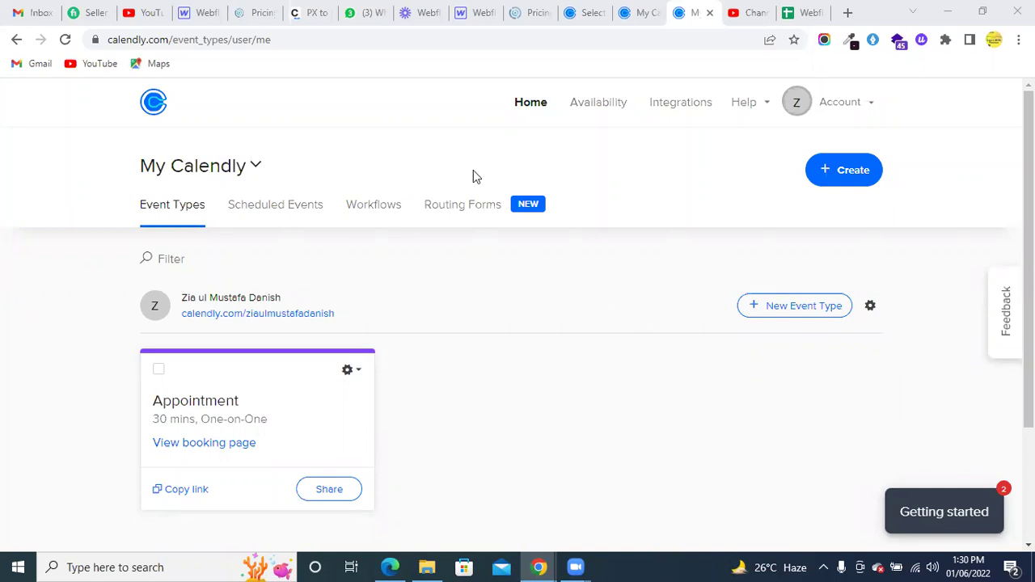
- On the published pricing page, pick Wednesday, June 8 and the 2:00am slot in the embedded calendar
click(259, 13)
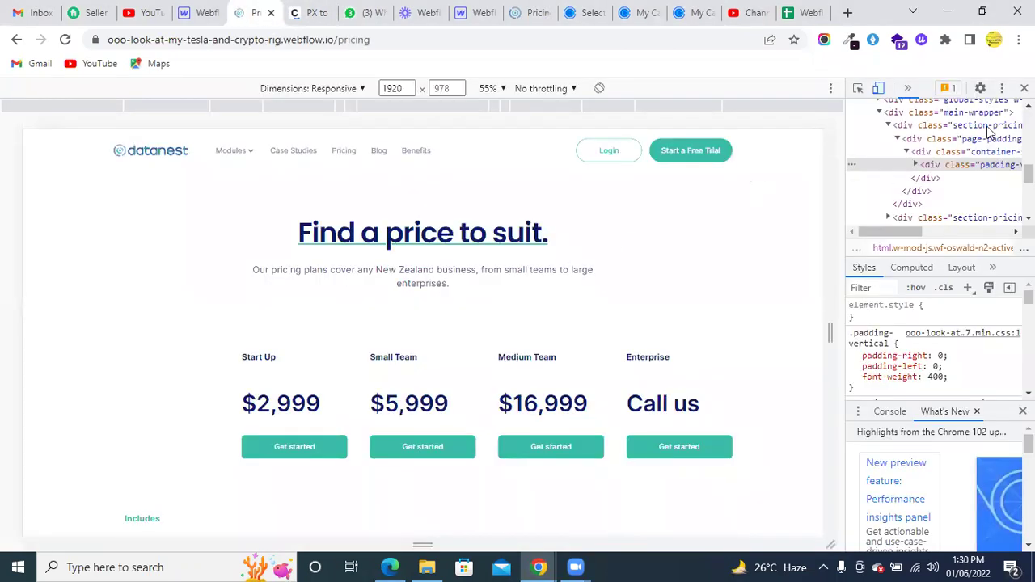
key(F12)
scroll(303, 349, down, 5)
scroll(304, 349, down, 20)
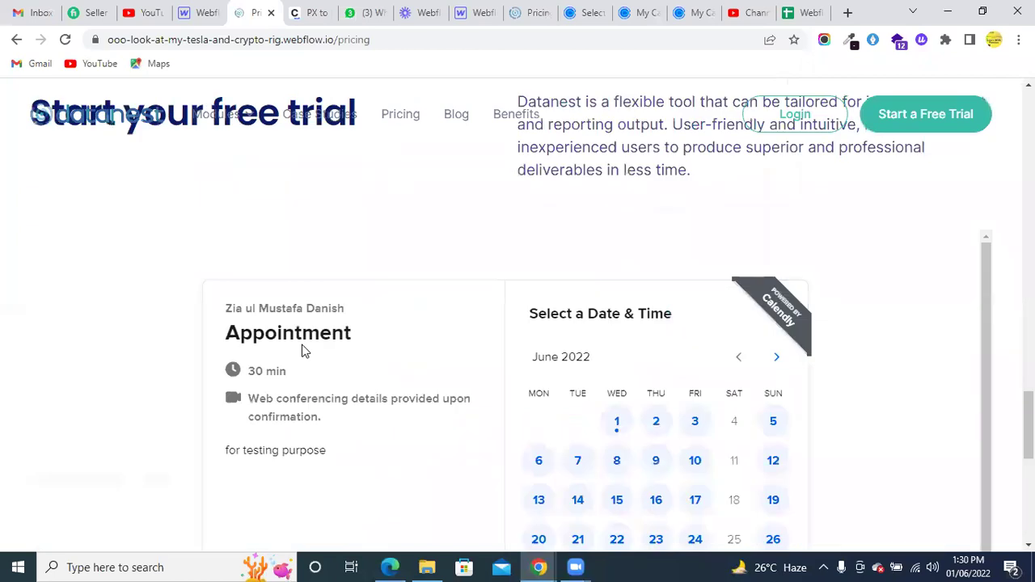
scroll(342, 247, down, 2)
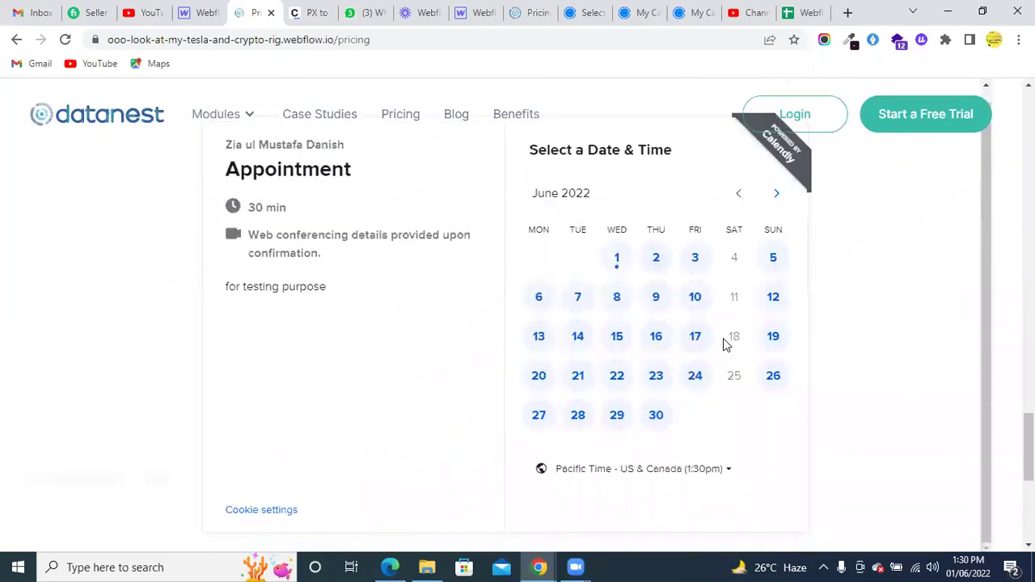
click(619, 312)
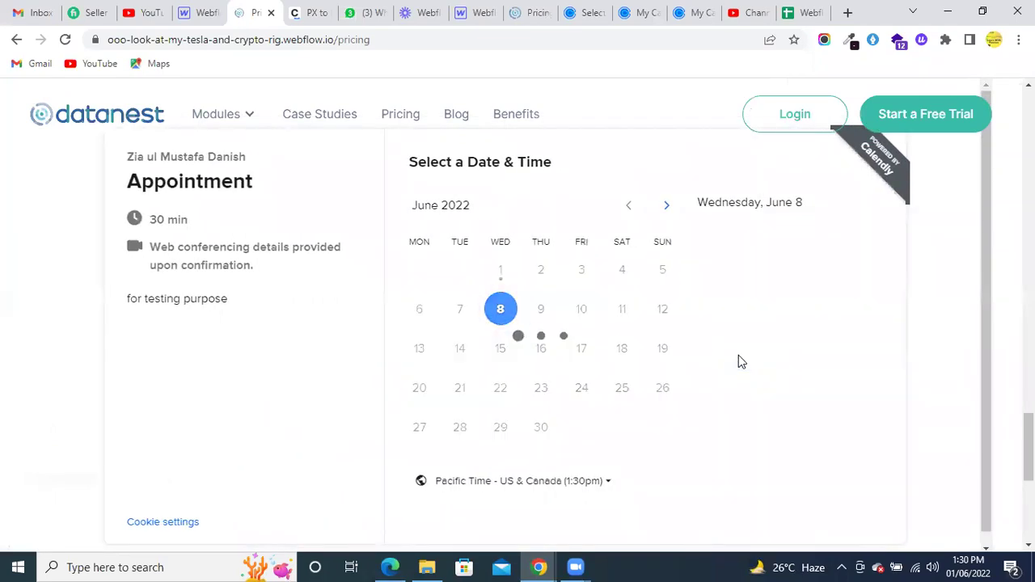
scroll(735, 375, down, 1)
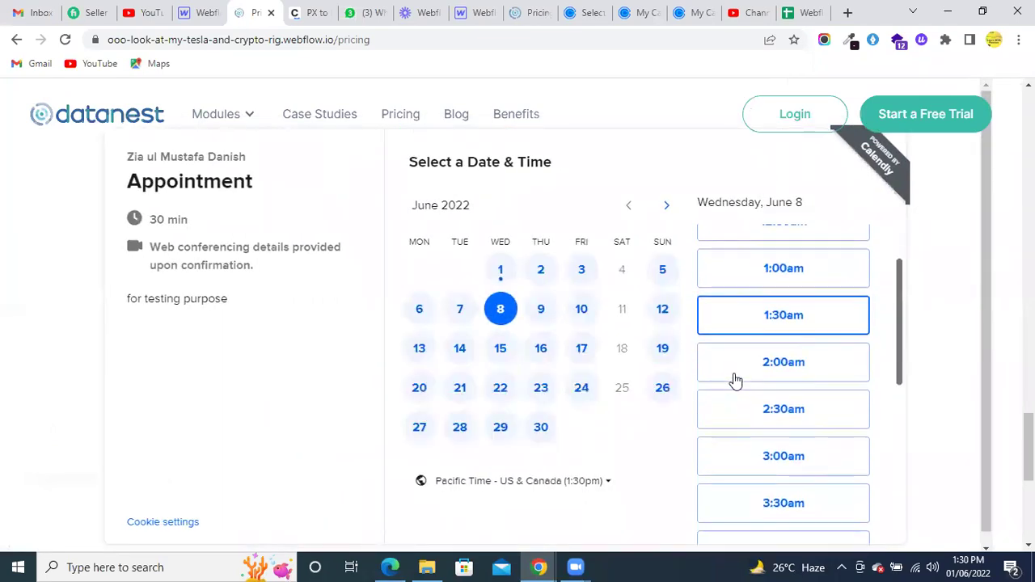
click(810, 368)
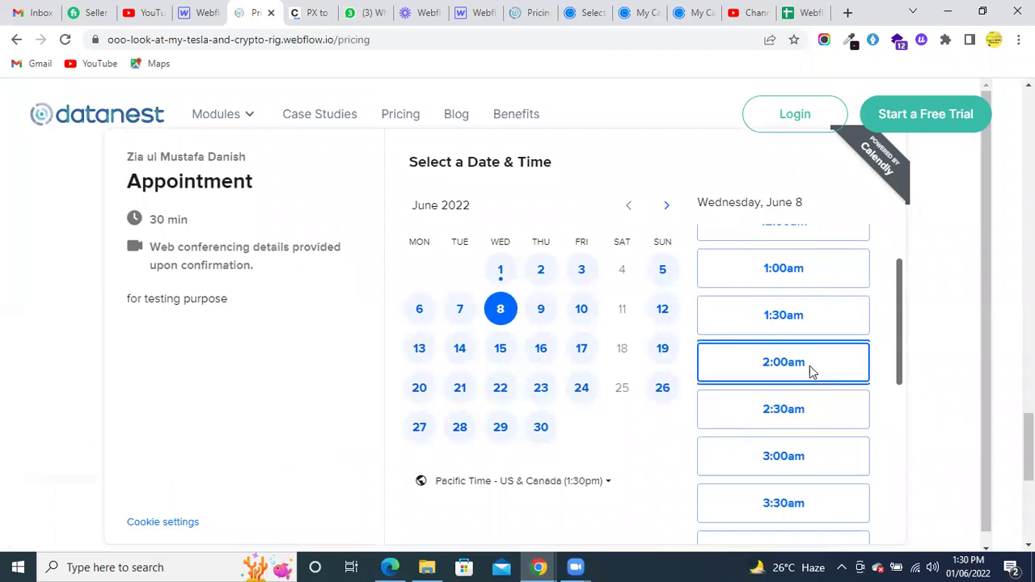
- Confirm the June 8, 2:00am slot and click into the empty Name field
click(831, 362)
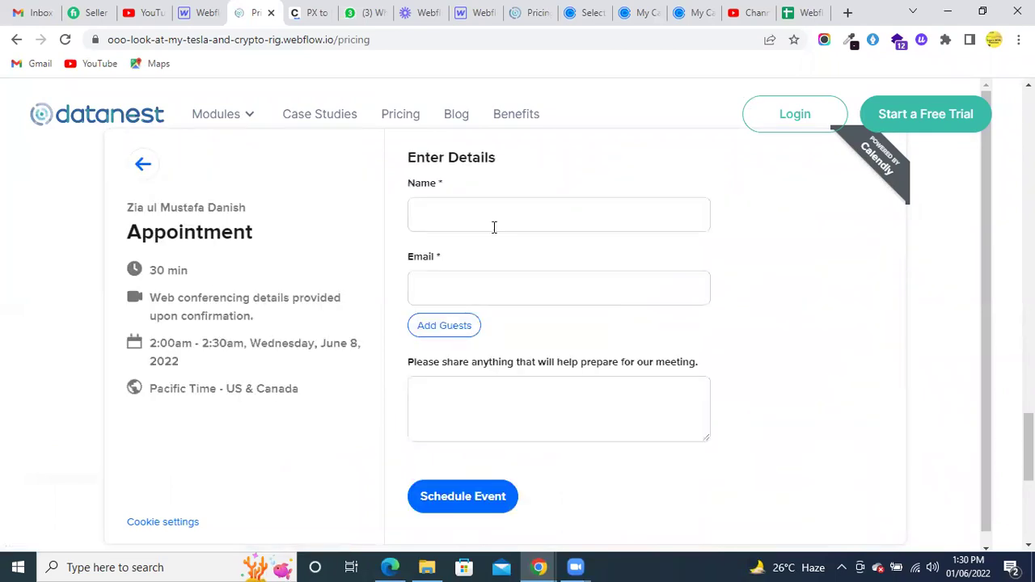
click(464, 219)
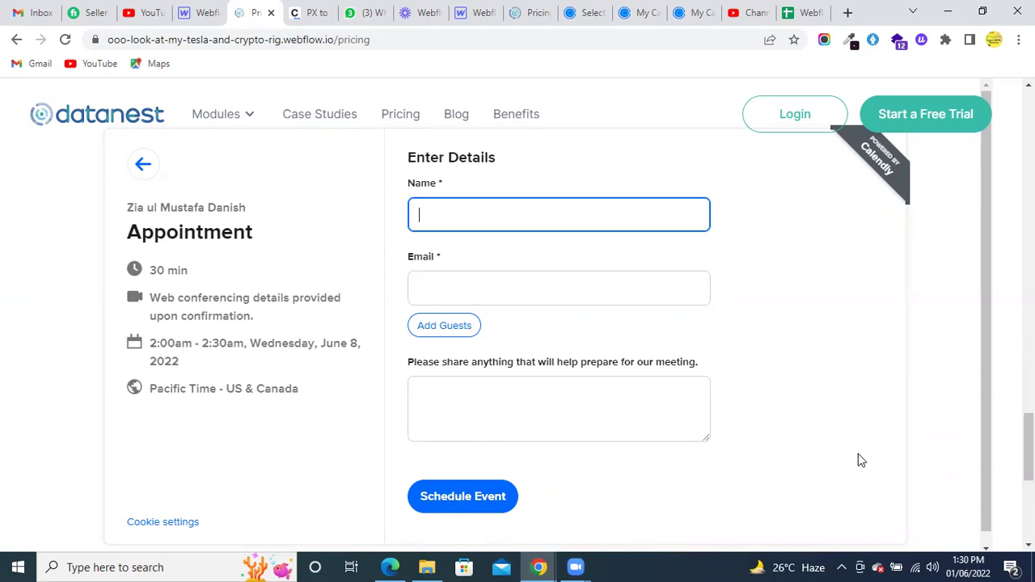
click(694, 12)
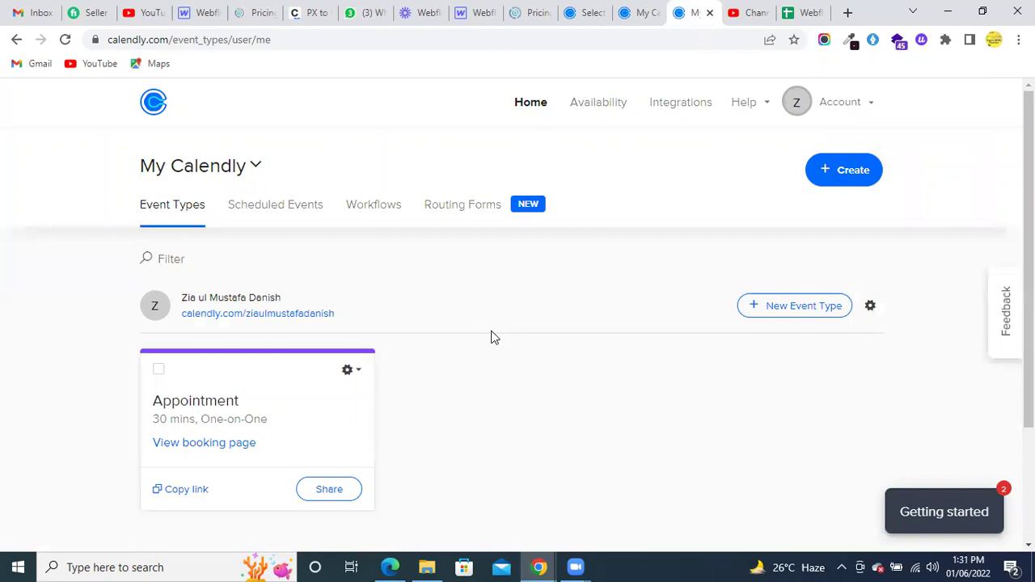
scroll(492, 337, down, 1)
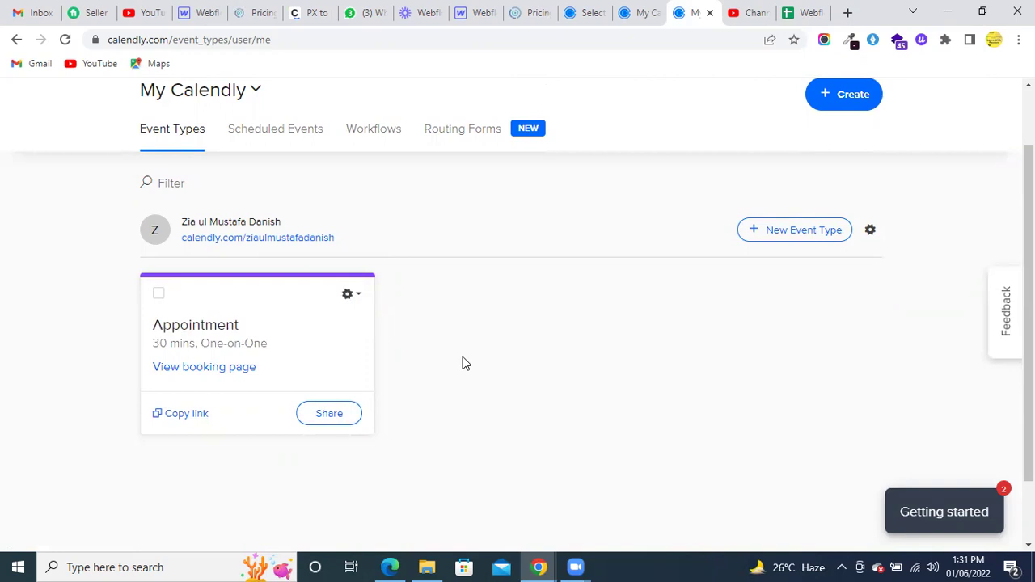
scroll(805, 182, up, 2)
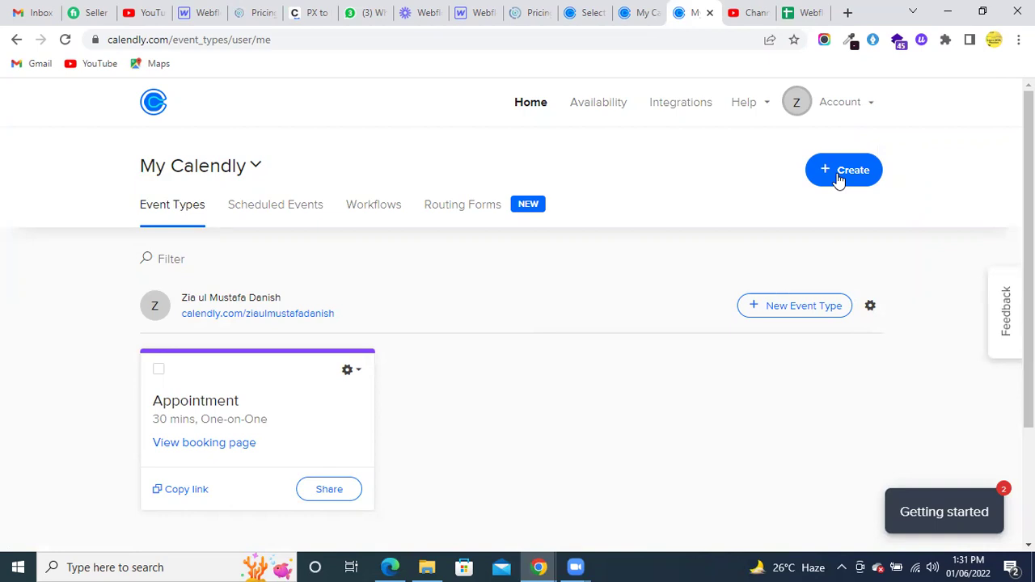
- Choose Create > Event type and start a new One-on-One event type
click(838, 179)
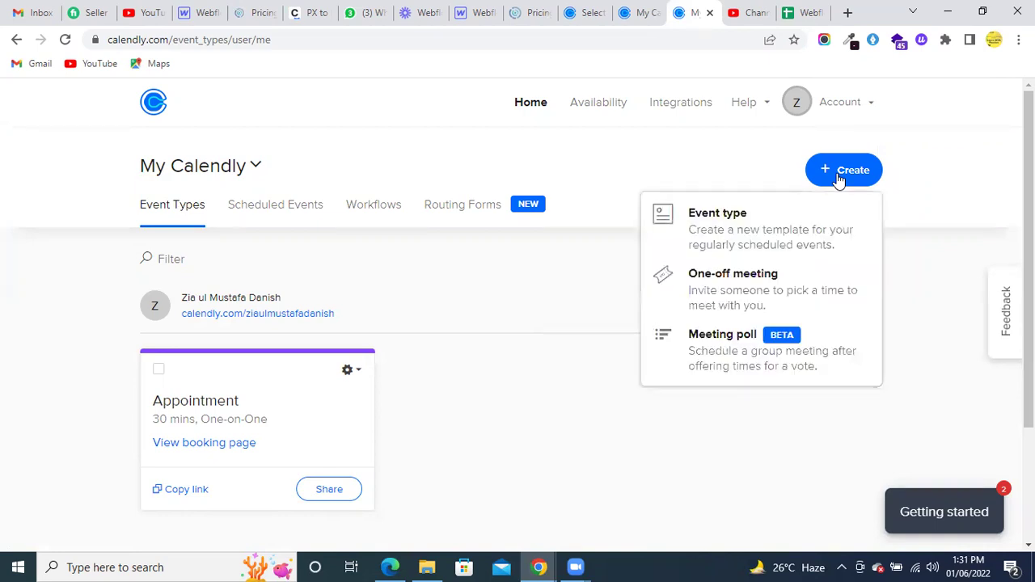
click(742, 235)
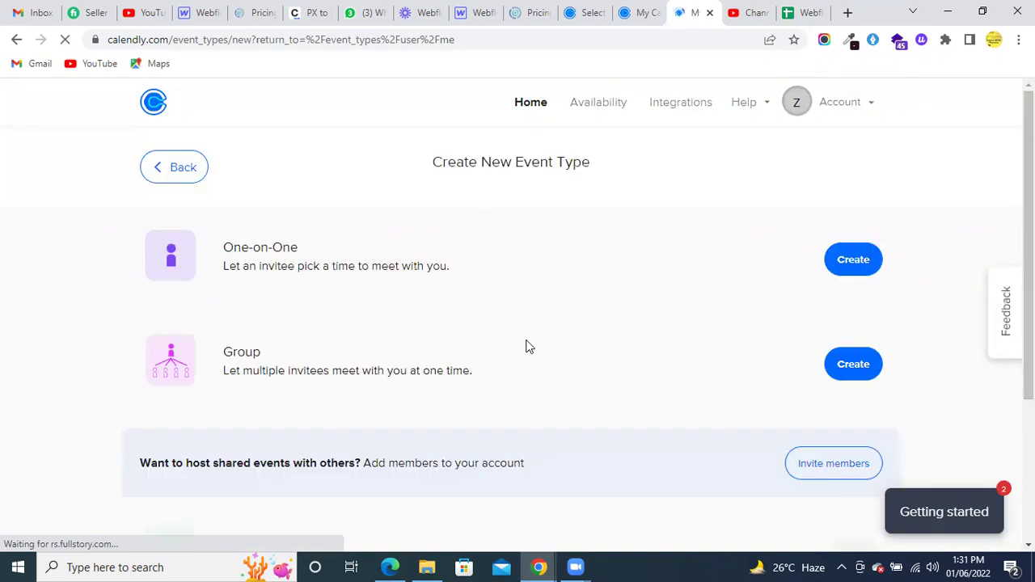
scroll(316, 283, down, 3)
scroll(336, 392, up, 1)
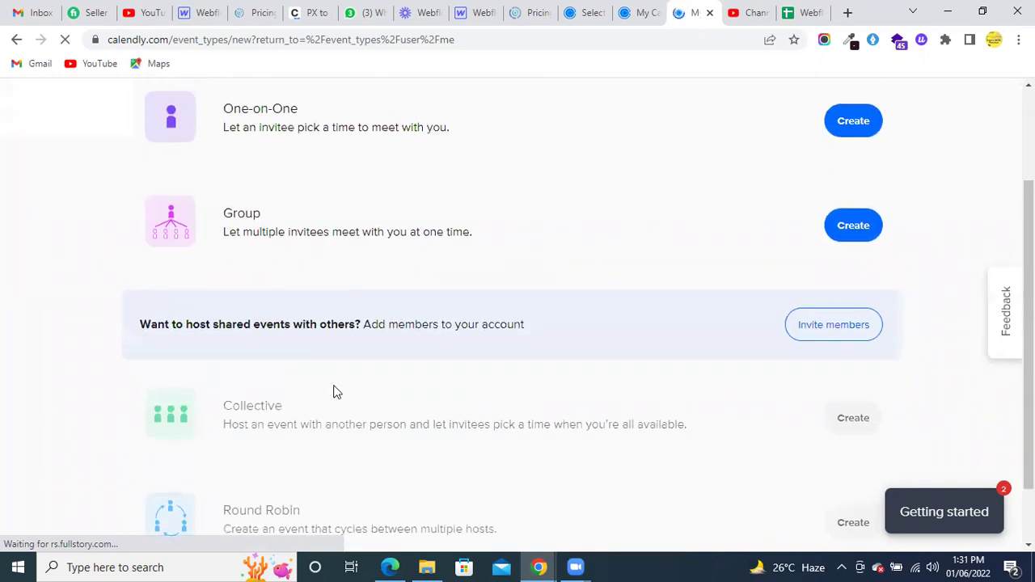
right_click(620, 207)
click(234, 354)
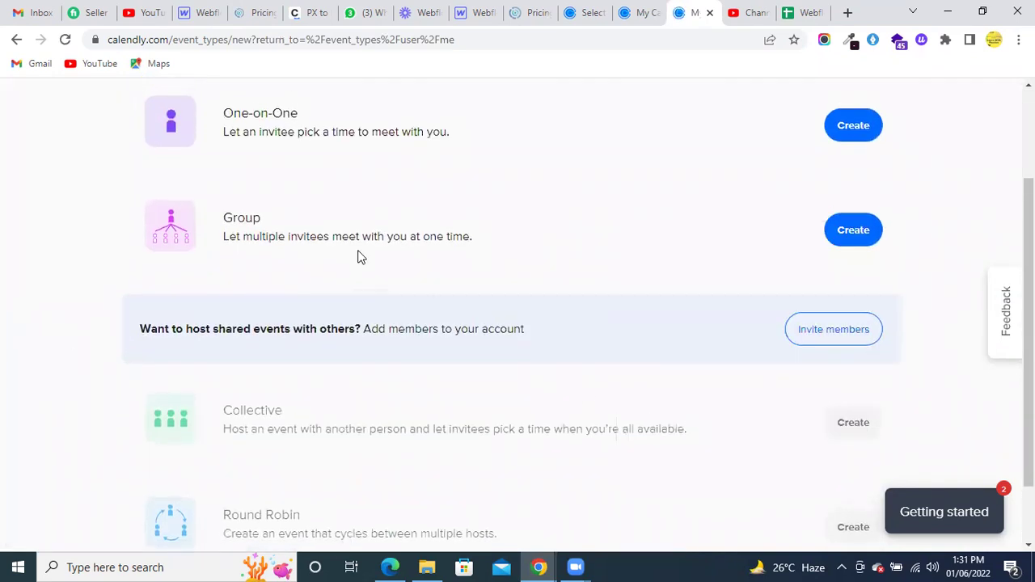
scroll(361, 256, up, 2)
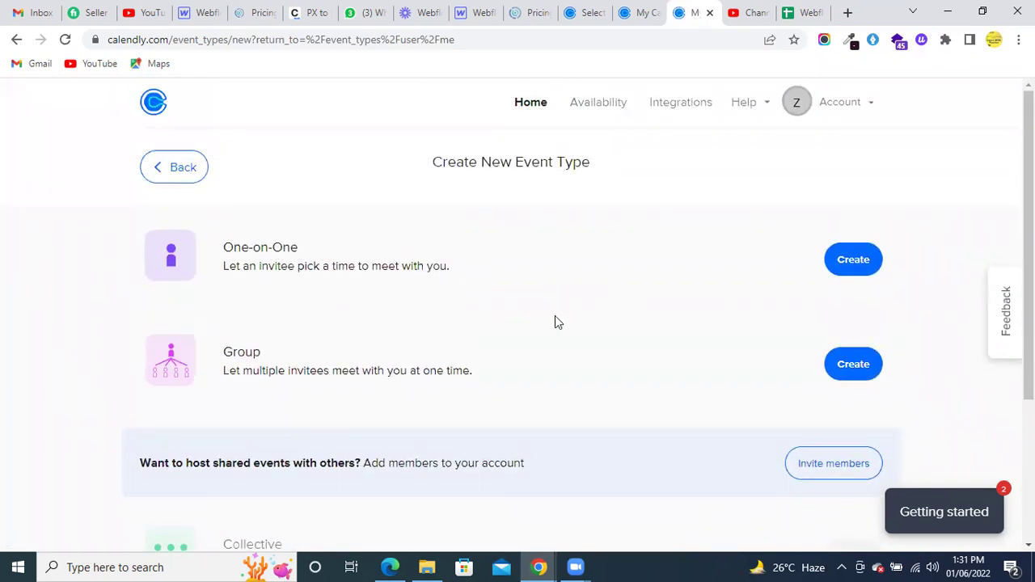
click(843, 265)
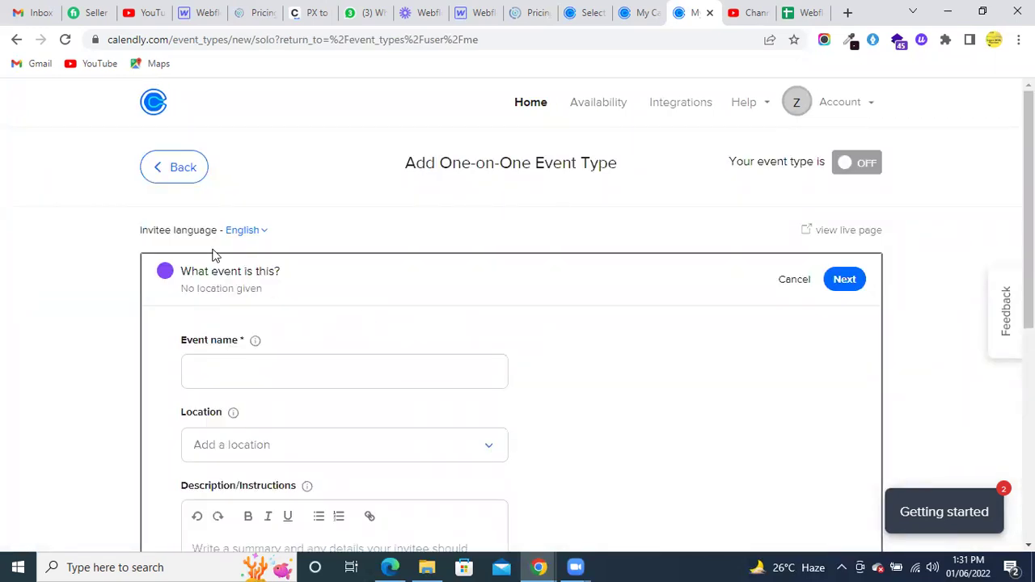
- Enter 'webflow Training' as the event name
scroll(224, 309, down, 1)
click(224, 302)
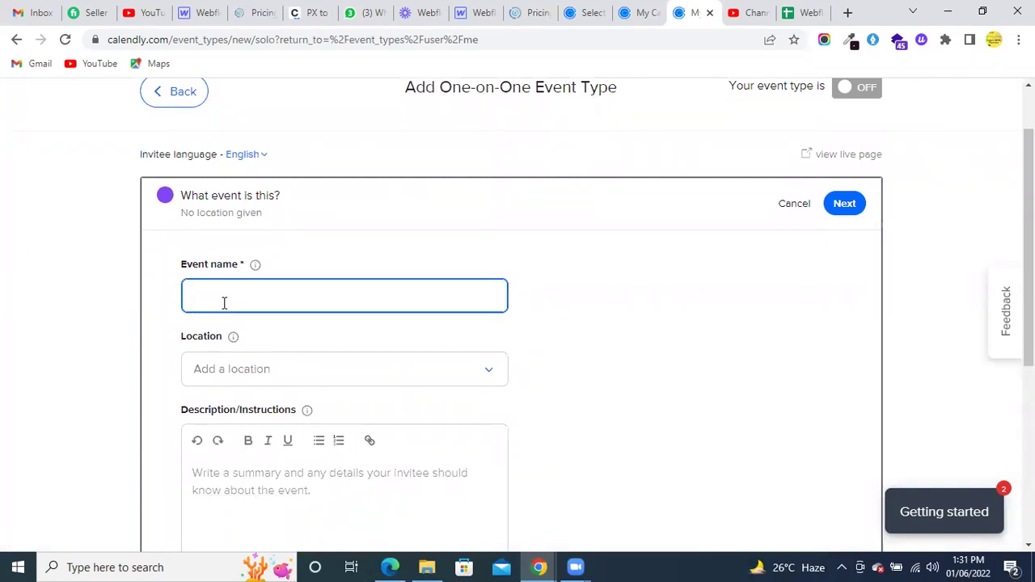
text(webflow )
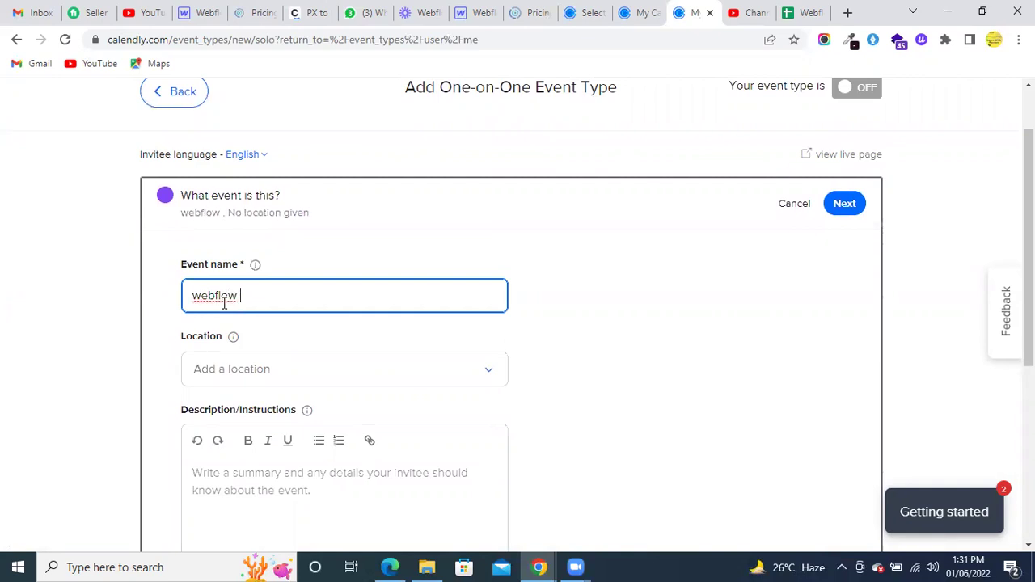
text(Train)
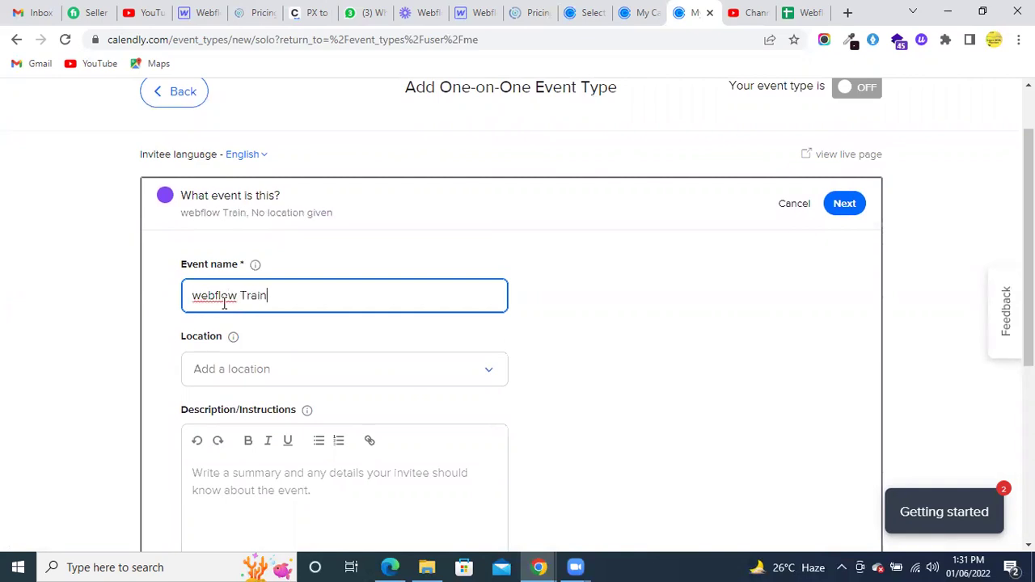
text(i)
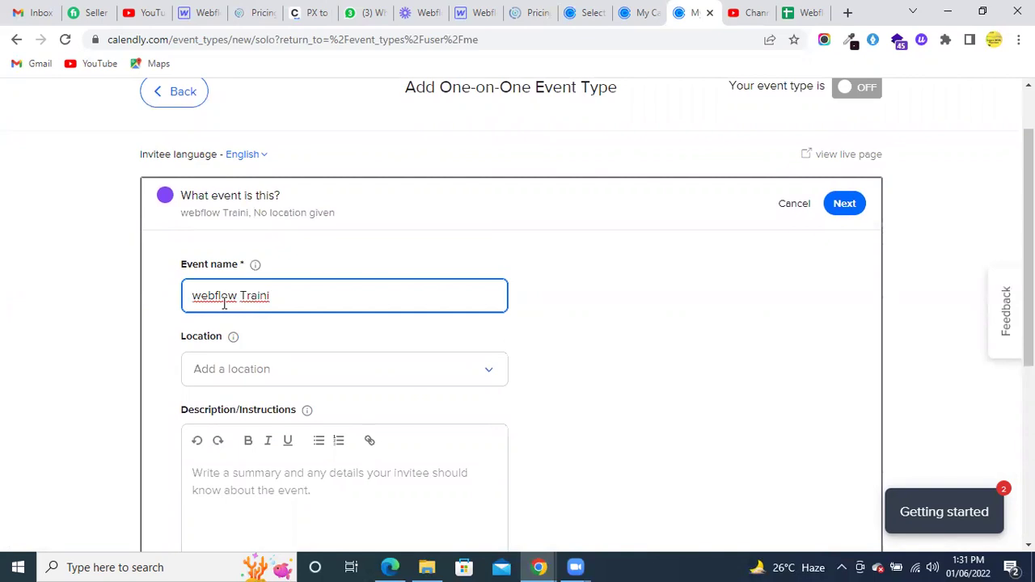
text(ng)
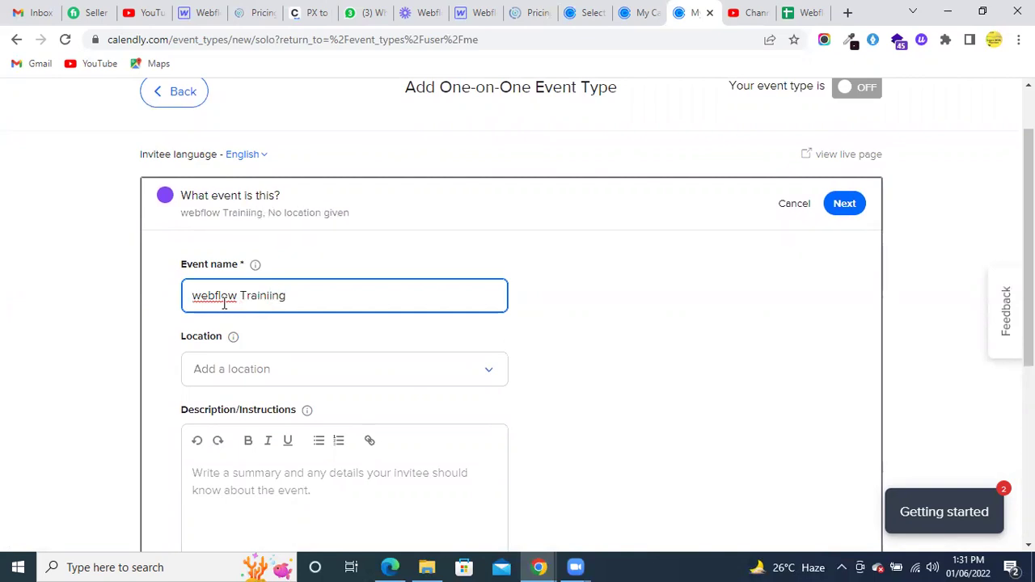
right_click(243, 289)
click(320, 305)
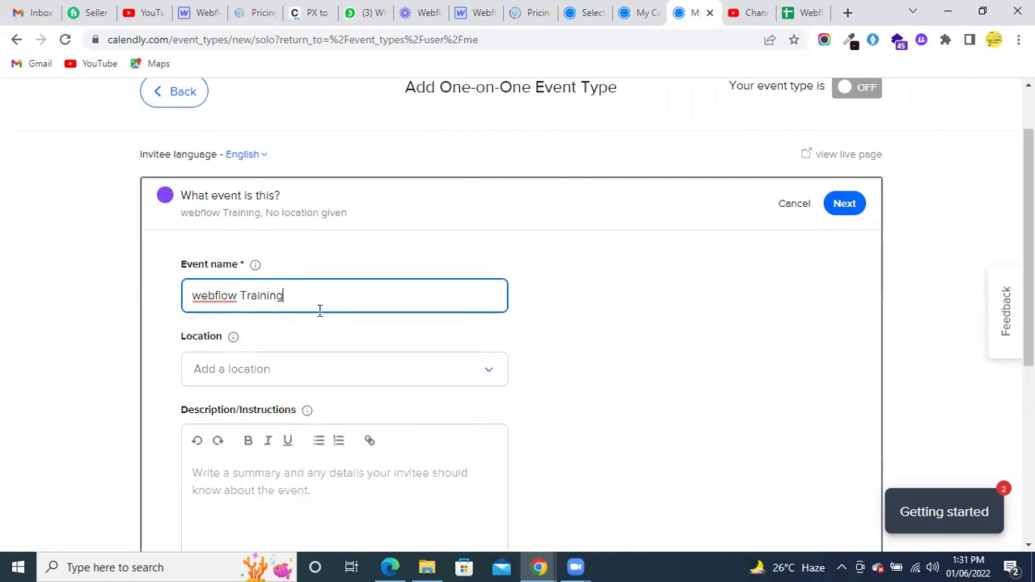
- Set the location to Zoom and submit the event details
click(284, 376)
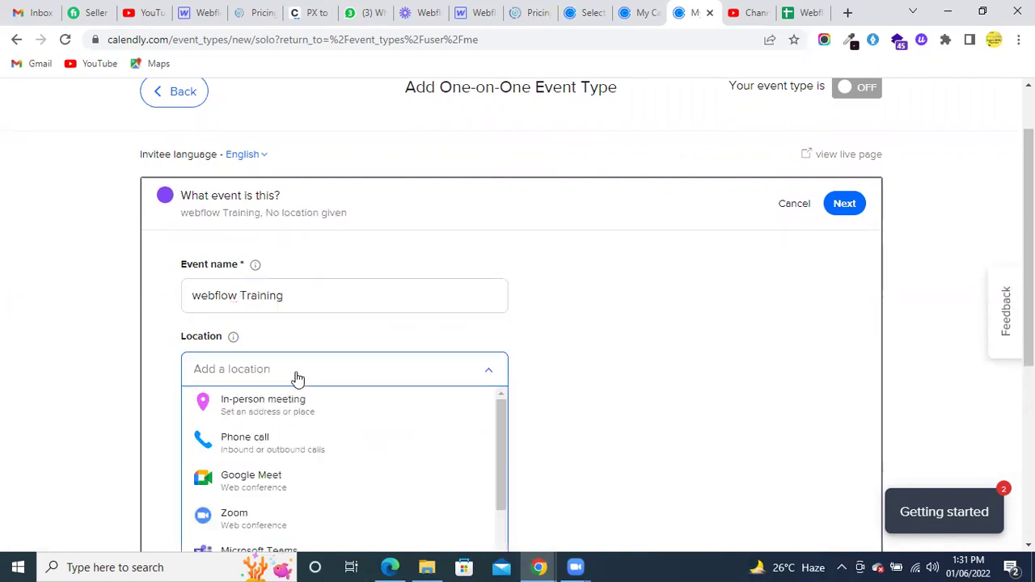
click(258, 524)
scroll(548, 301, down, 3)
click(275, 307)
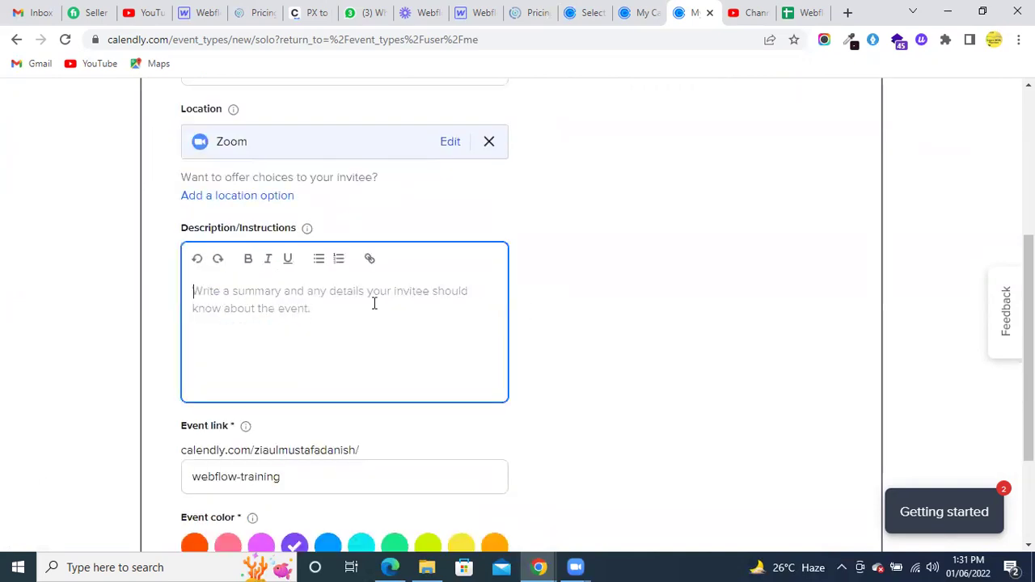
scroll(261, 313, down, 2)
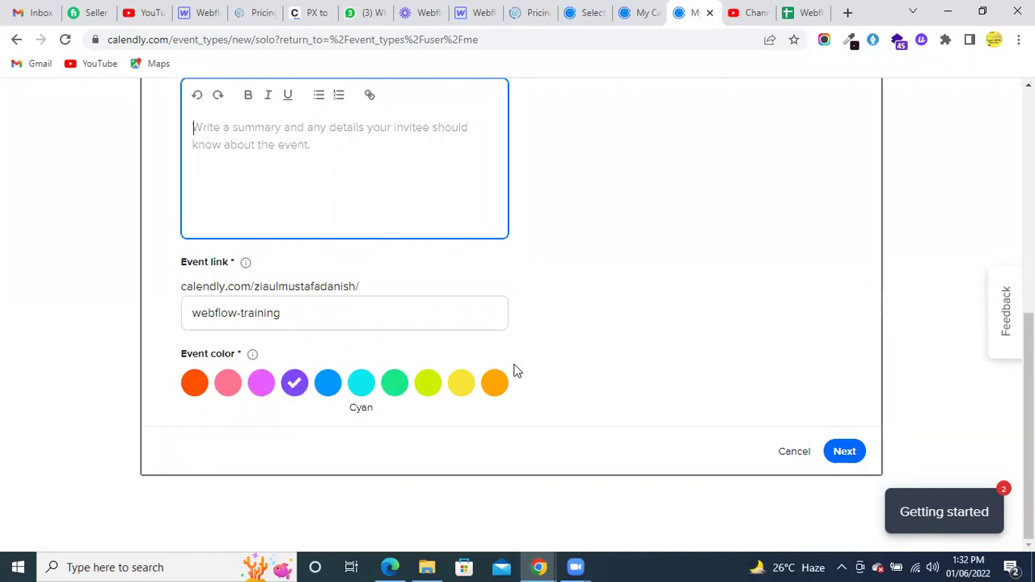
click(859, 463)
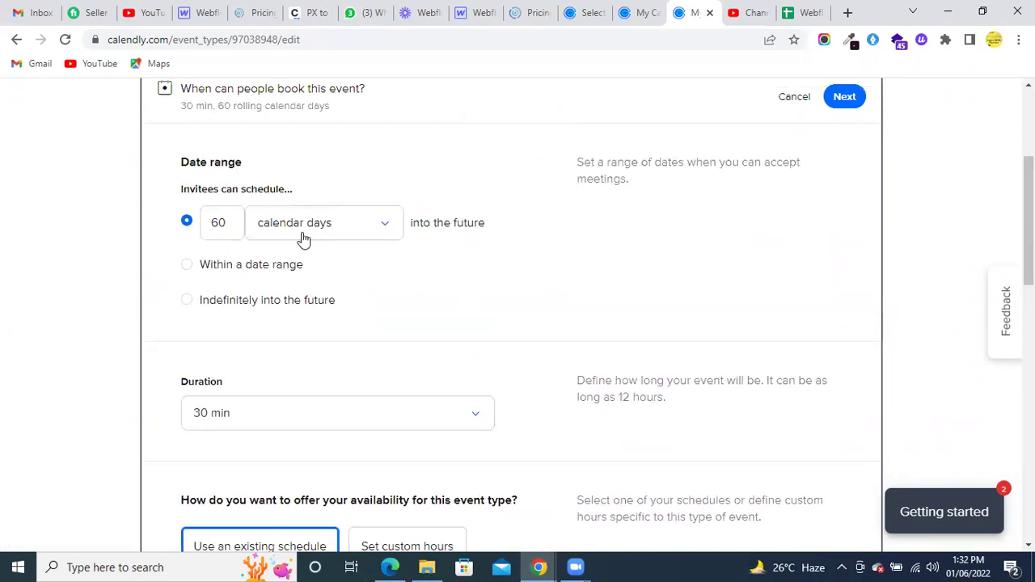
- Save the 30-minute, 60-rolling-calendar-day booking settings
scroll(306, 237, down, 1)
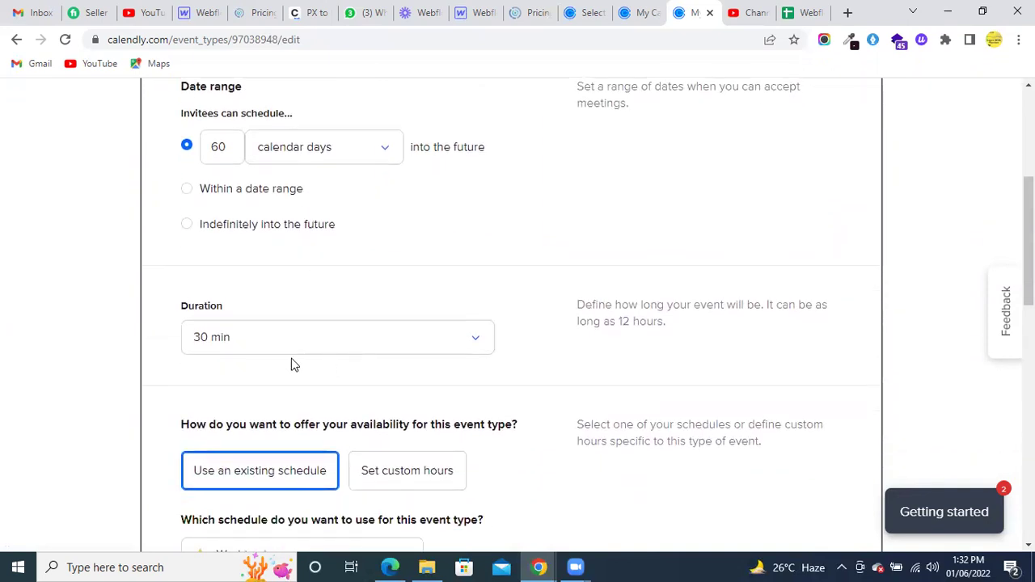
scroll(293, 364, down, 2)
scroll(293, 364, down, 9)
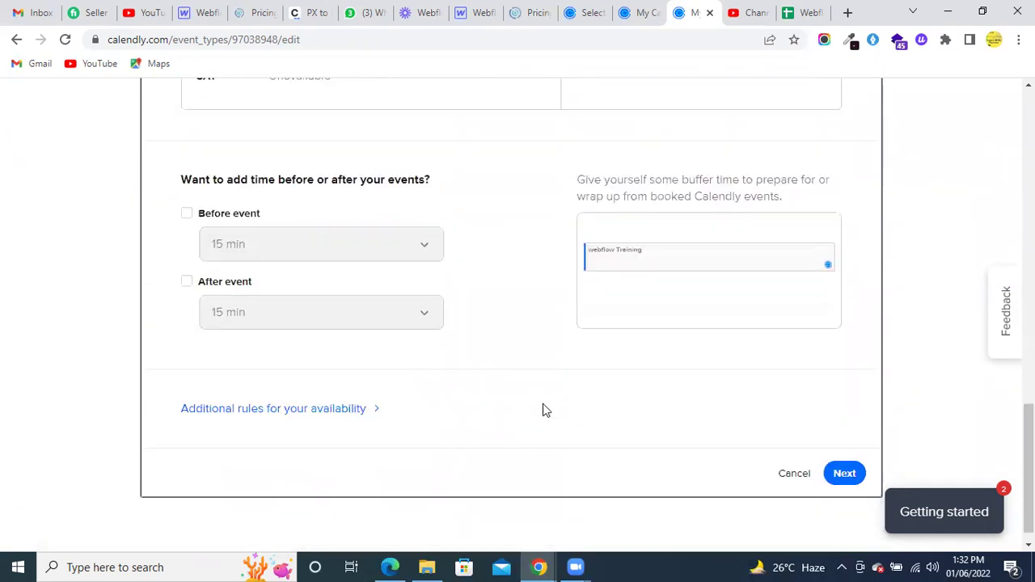
click(843, 453)
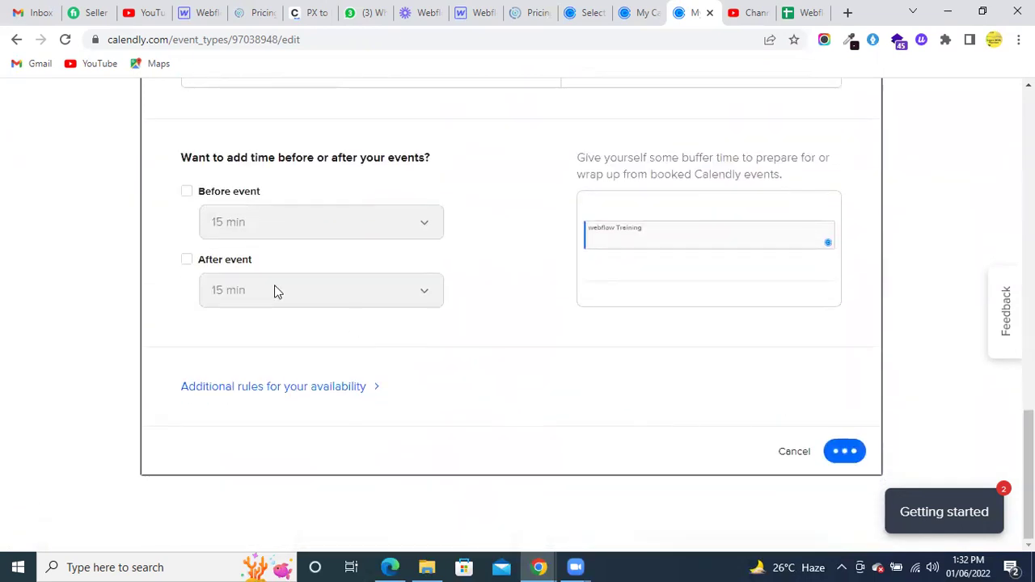
scroll(275, 291, up, 2)
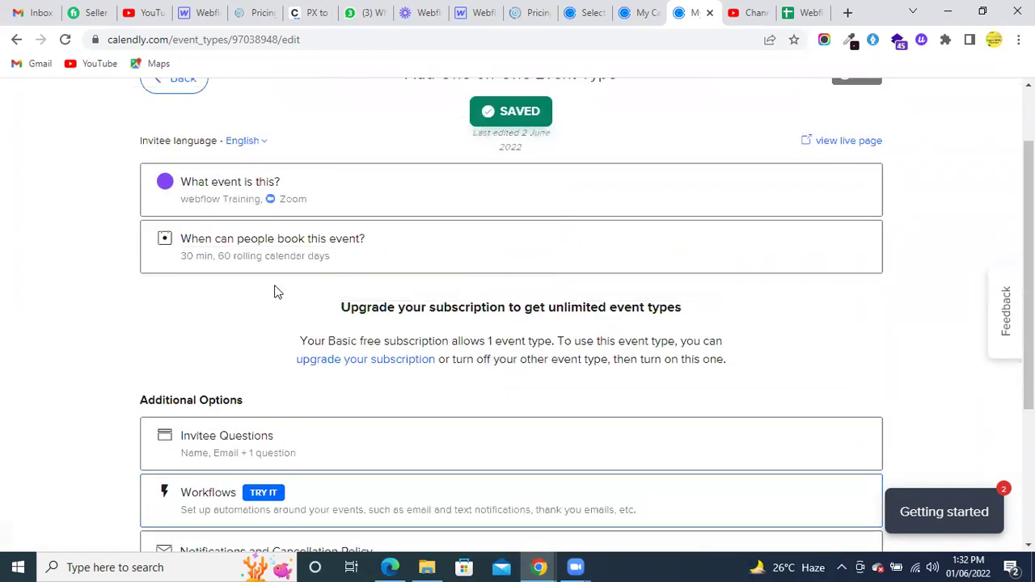
scroll(275, 291, up, 1)
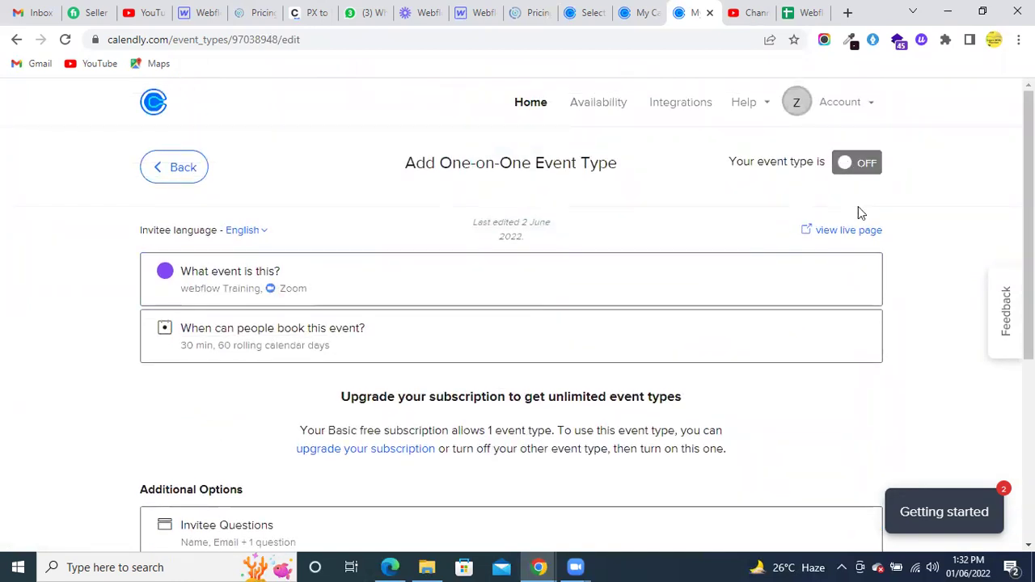
- Try enabling webflow Training, then cancel the upgrade prompt so it stays off
click(843, 164)
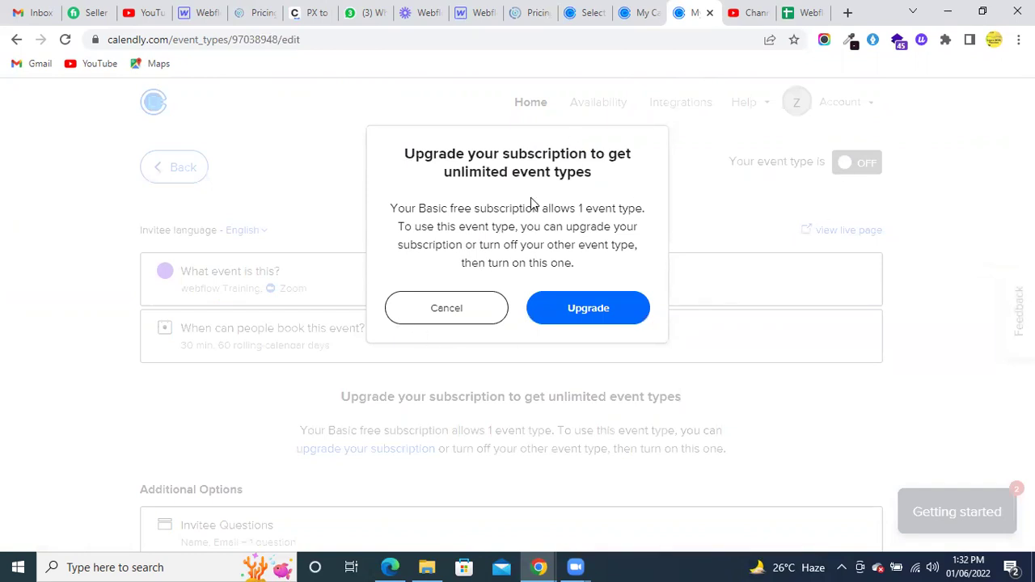
click(436, 315)
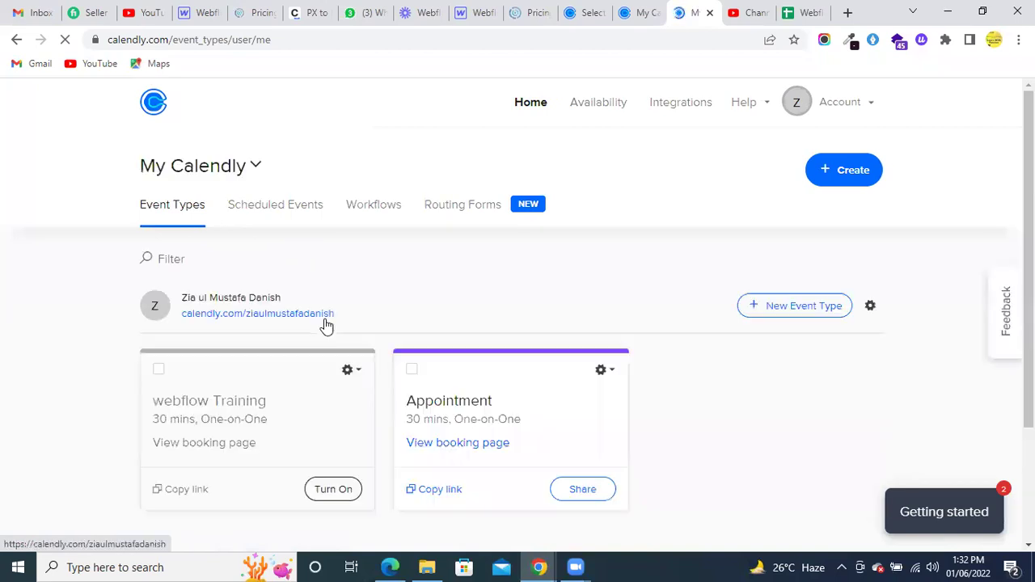
- Open the Share dialog for the Appointment event card
scroll(324, 326, down, 2)
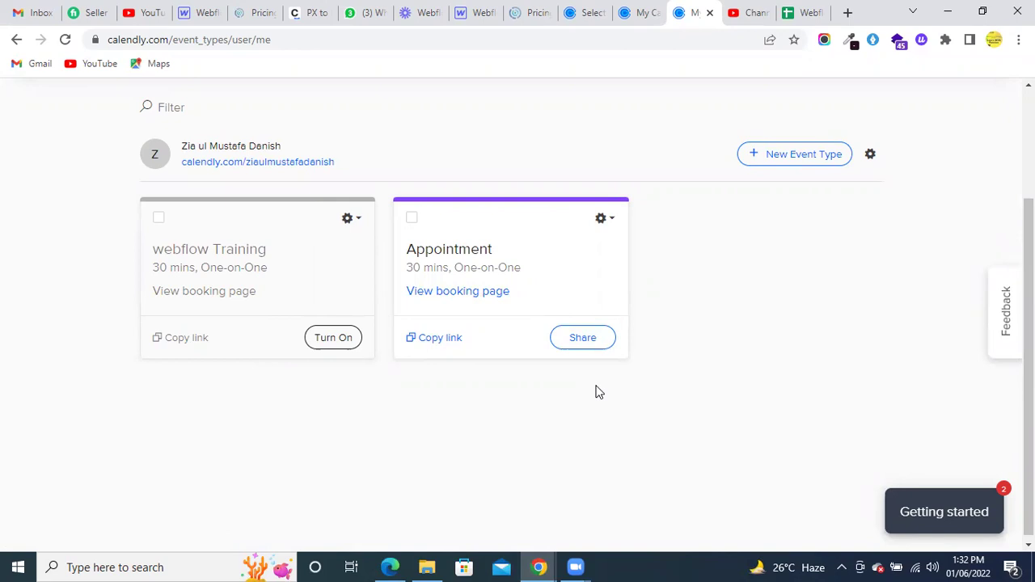
click(572, 349)
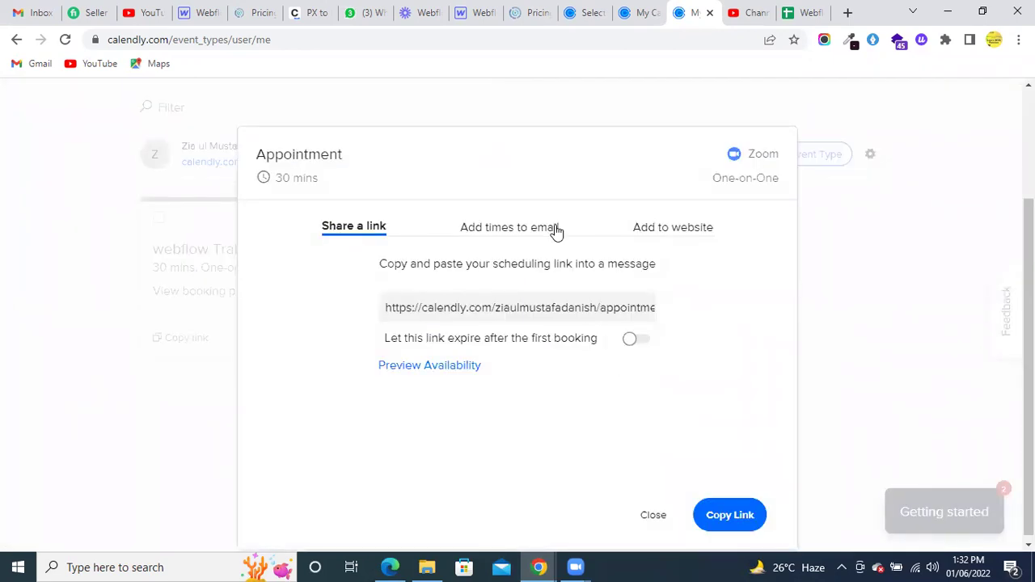
- Show the Add to website options and select Inline Embed
click(553, 229)
click(345, 231)
click(662, 235)
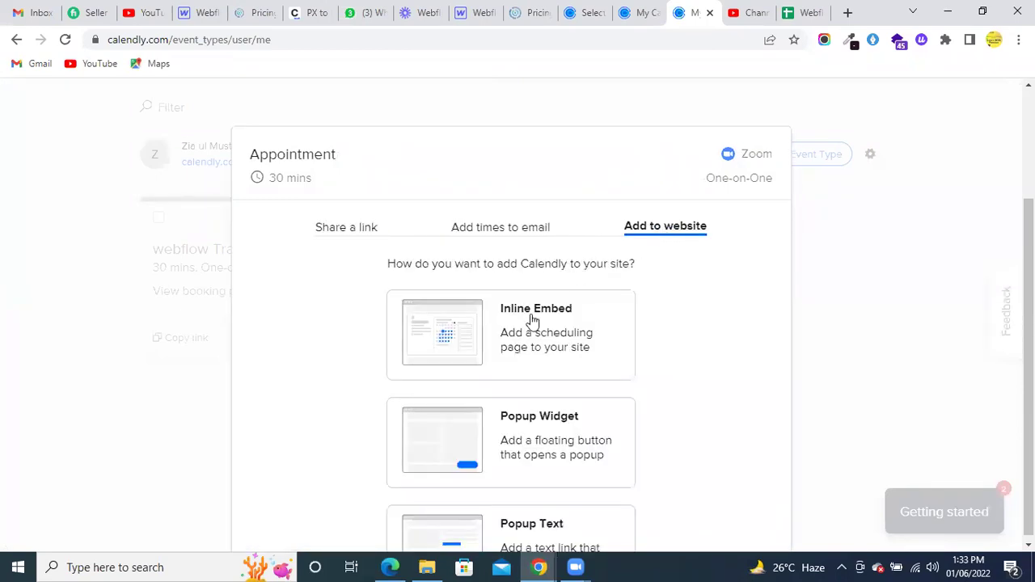
scroll(610, 318, down, 2)
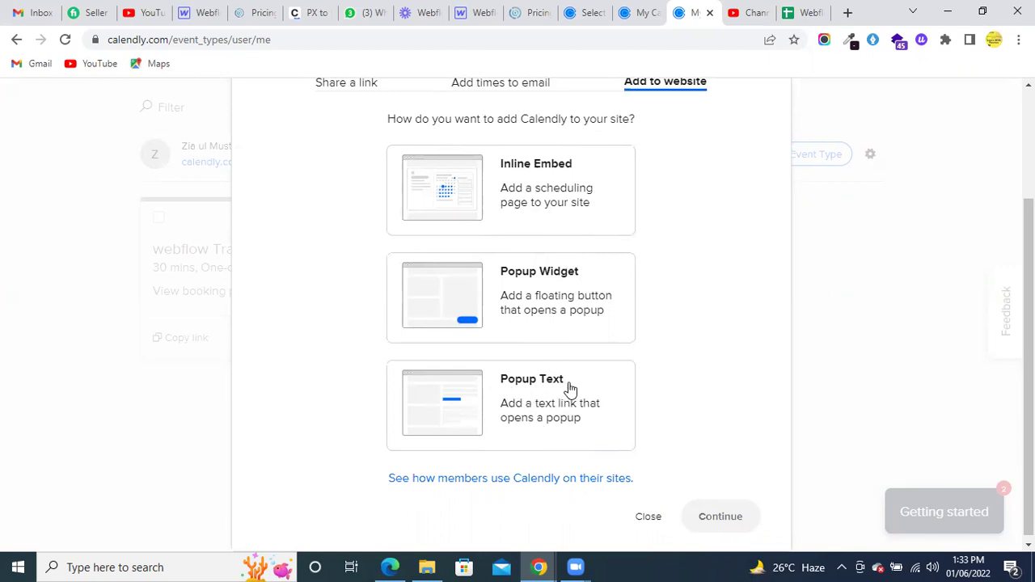
click(526, 173)
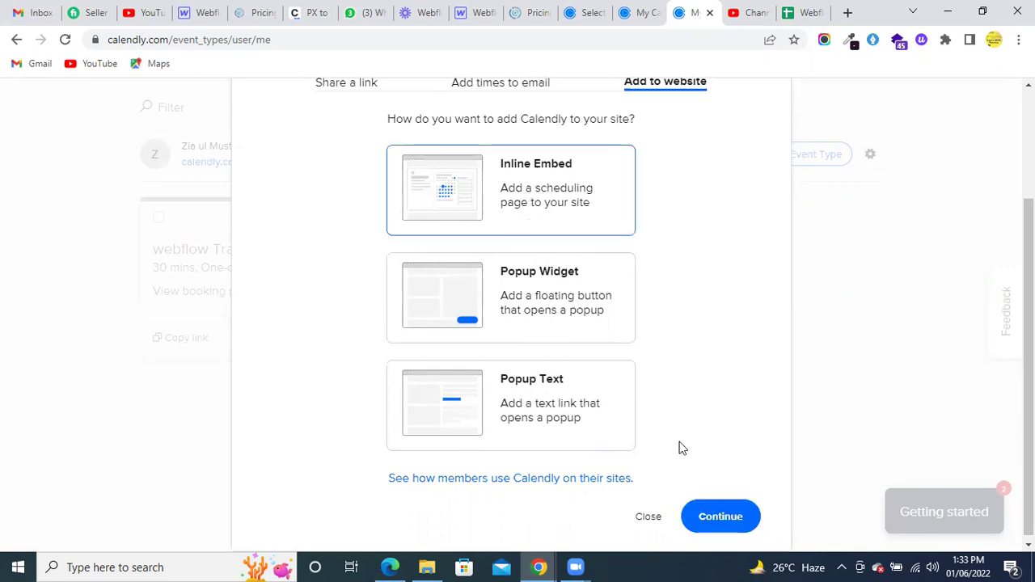
- Copy the Appointment inline embed code and switch to the Webflow designer's Pricing page
click(730, 516)
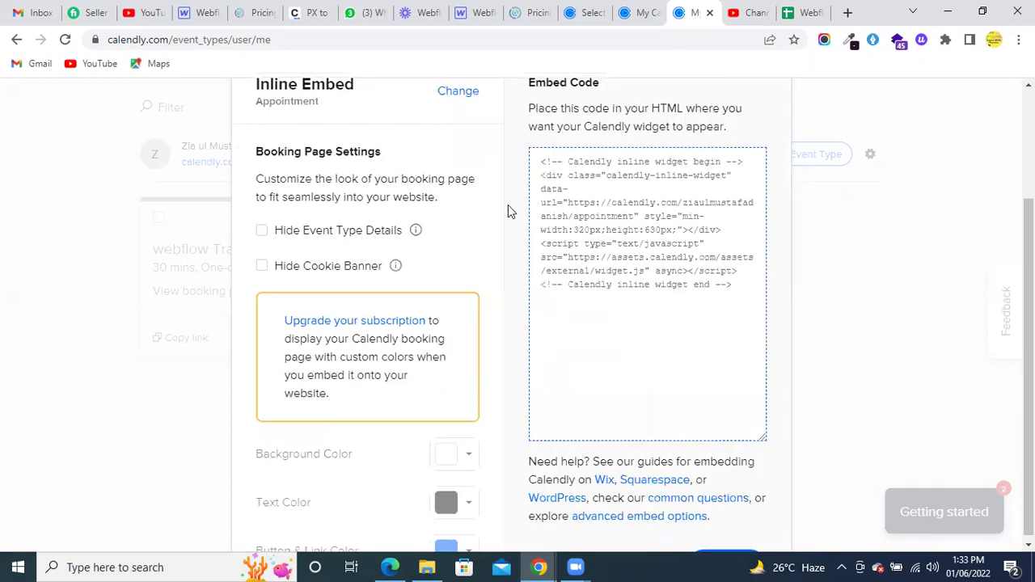
scroll(380, 400, down, 1)
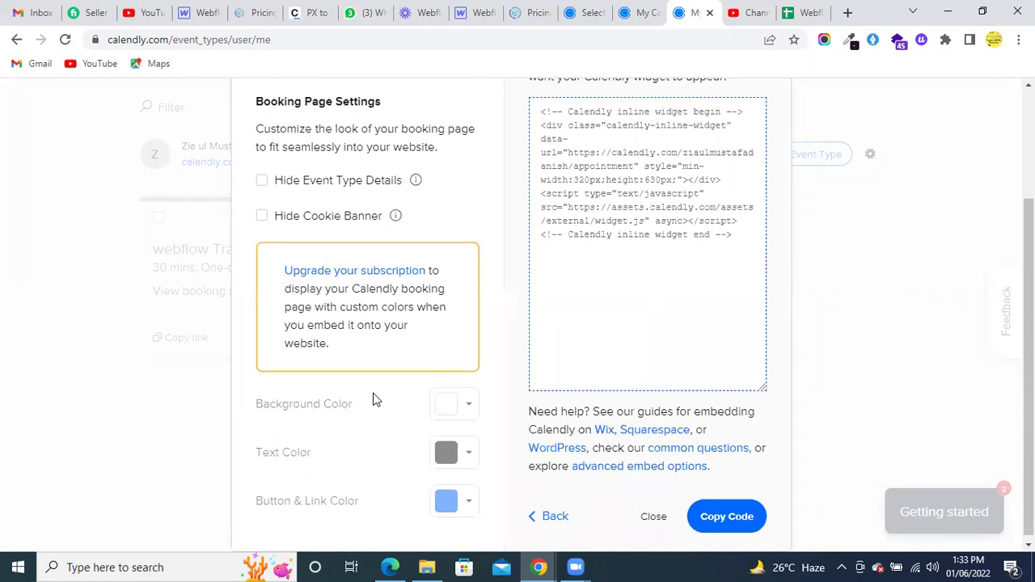
click(726, 516)
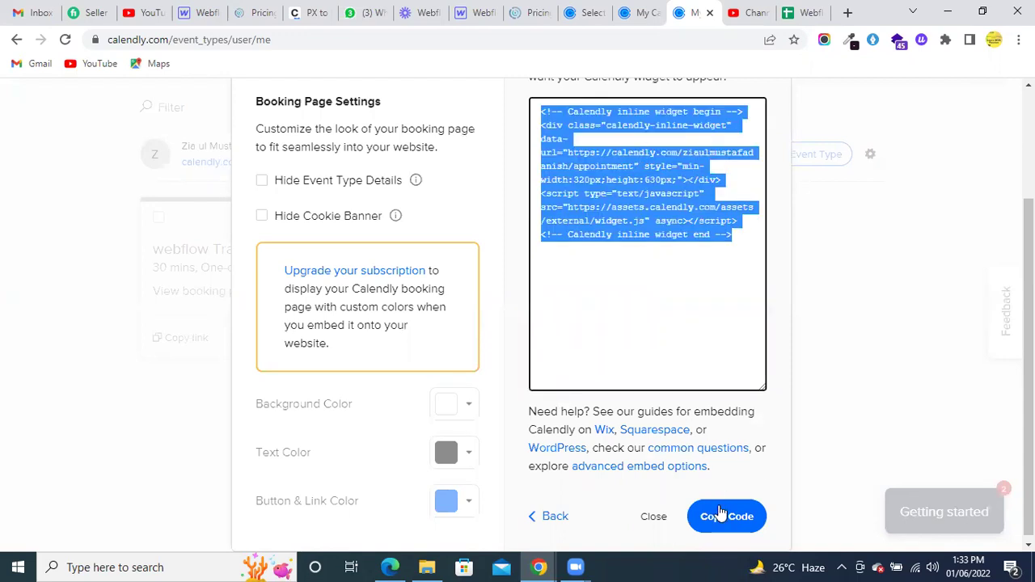
click(217, 7)
scroll(134, 373, down, 15)
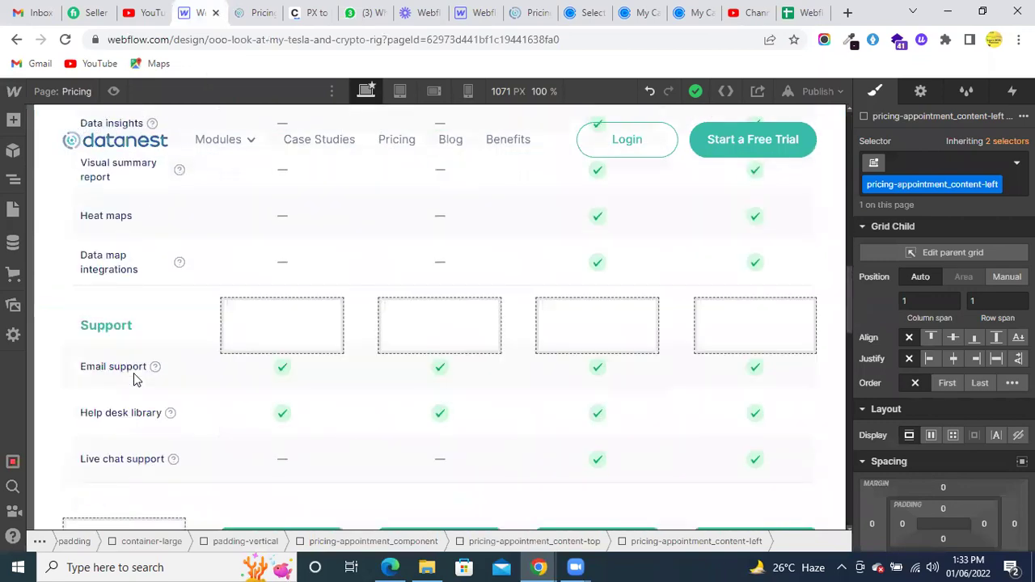
- Select the HTML Embed below the free trial block and open its Code Editor
scroll(133, 376, down, 20)
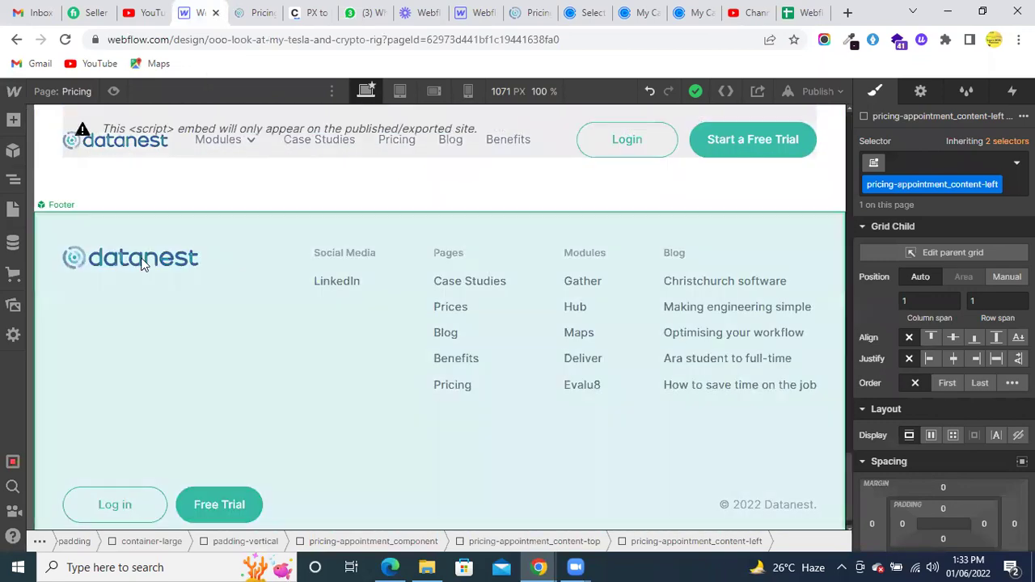
scroll(141, 264, up, 6)
click(12, 119)
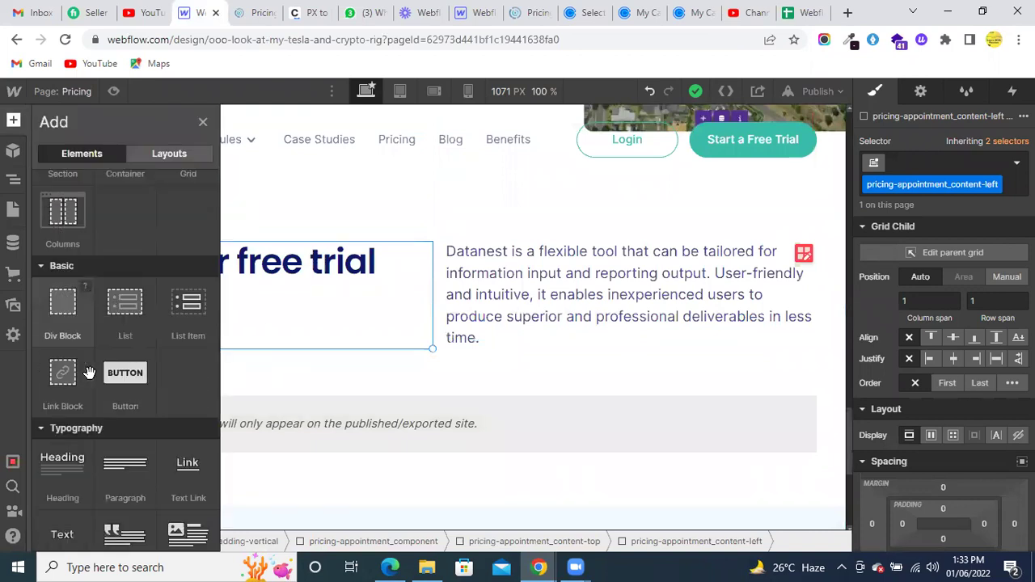
scroll(90, 376, down, 10)
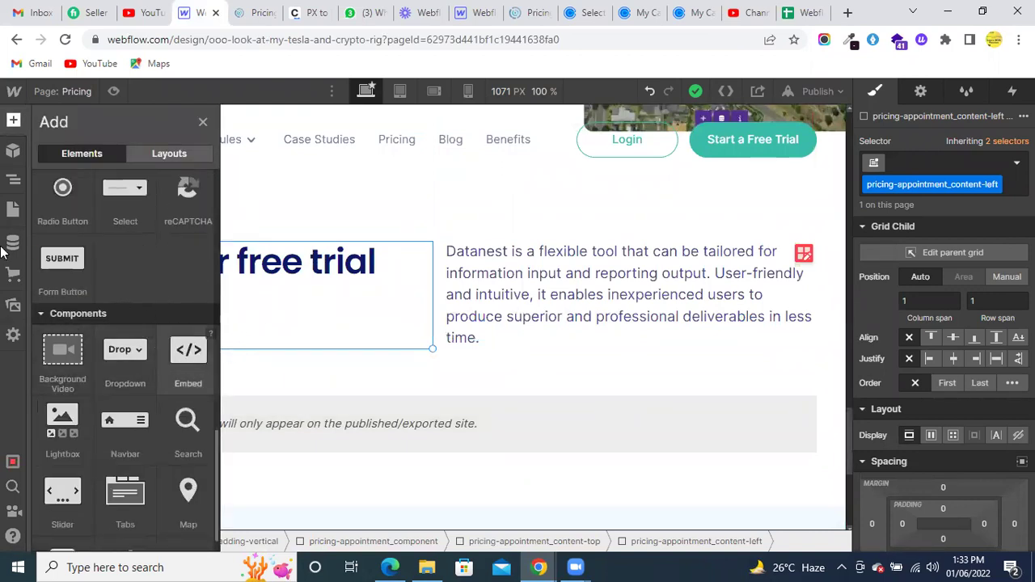
click(11, 122)
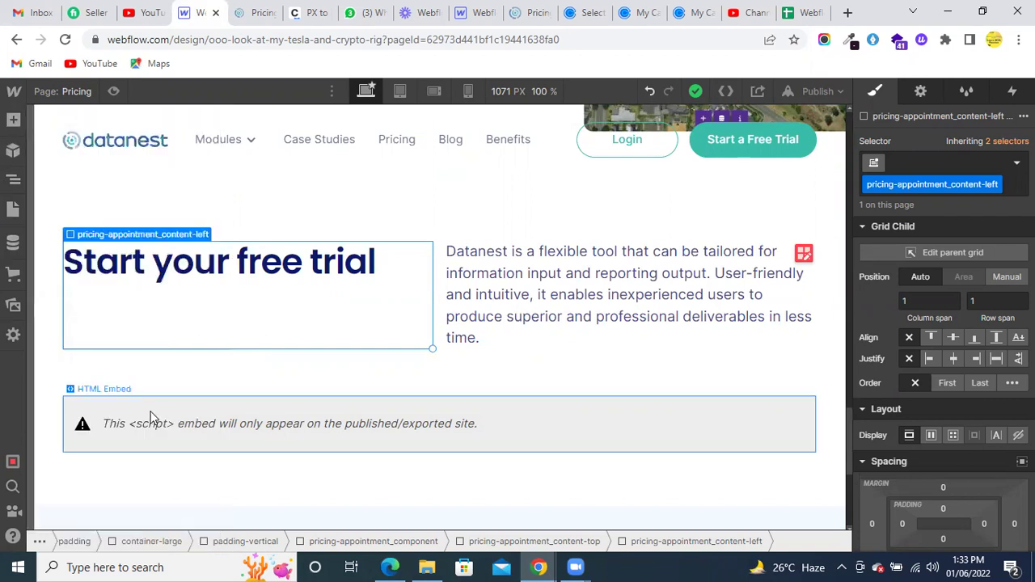
click(149, 416)
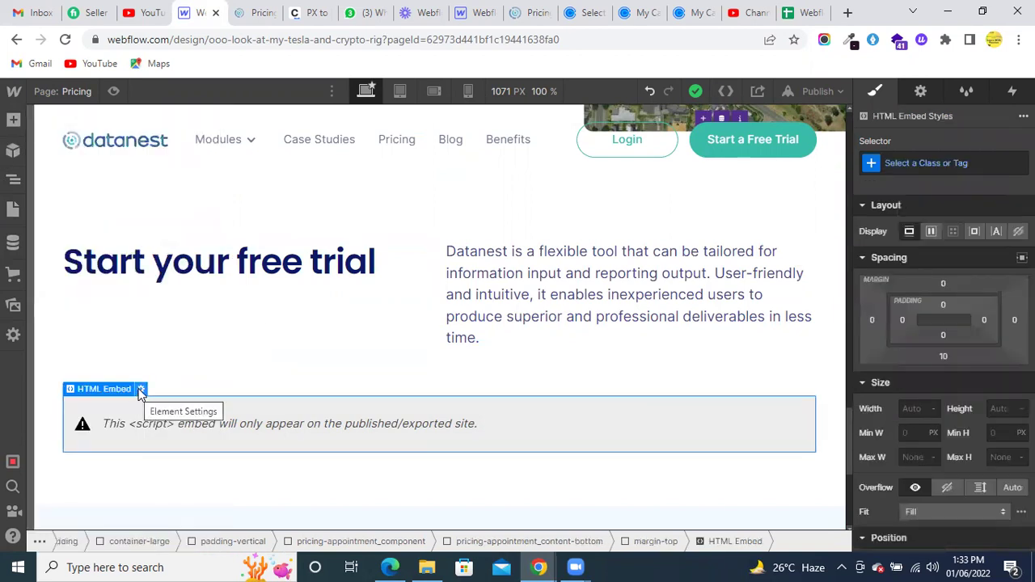
click(140, 391)
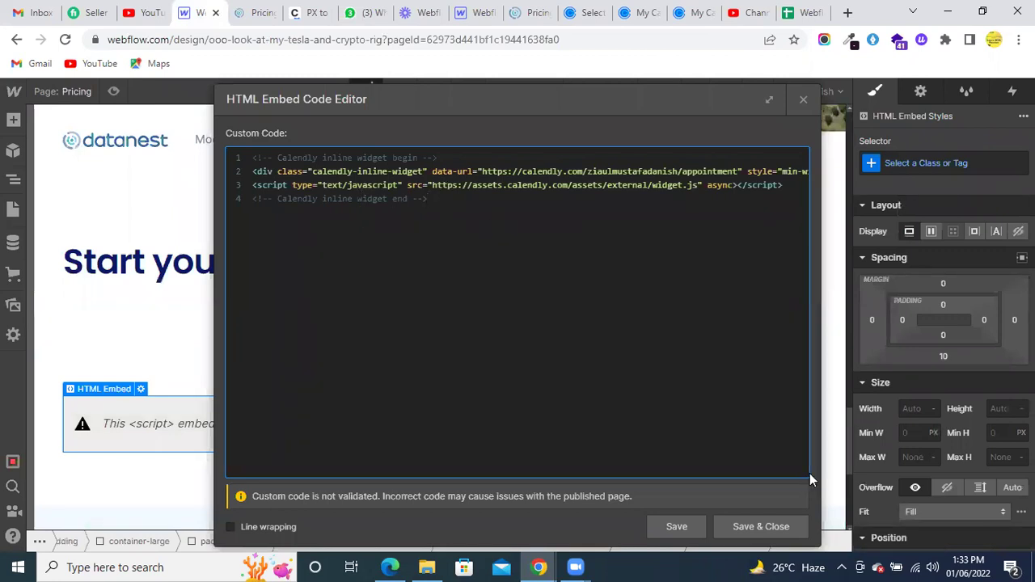
- Save the Calendly script in the Pricing page's HTML Embed and show the publish destinations
click(739, 522)
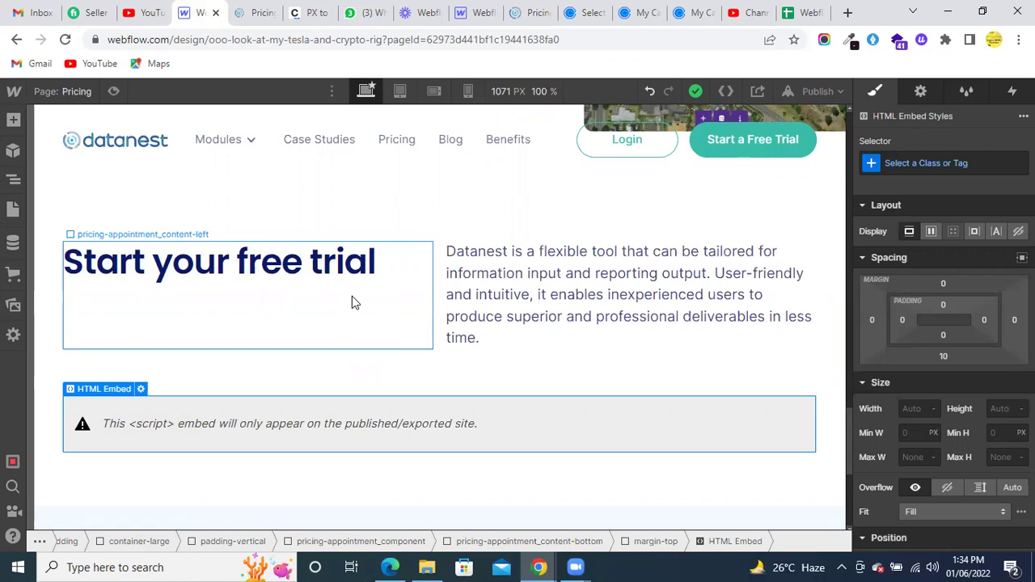
click(805, 89)
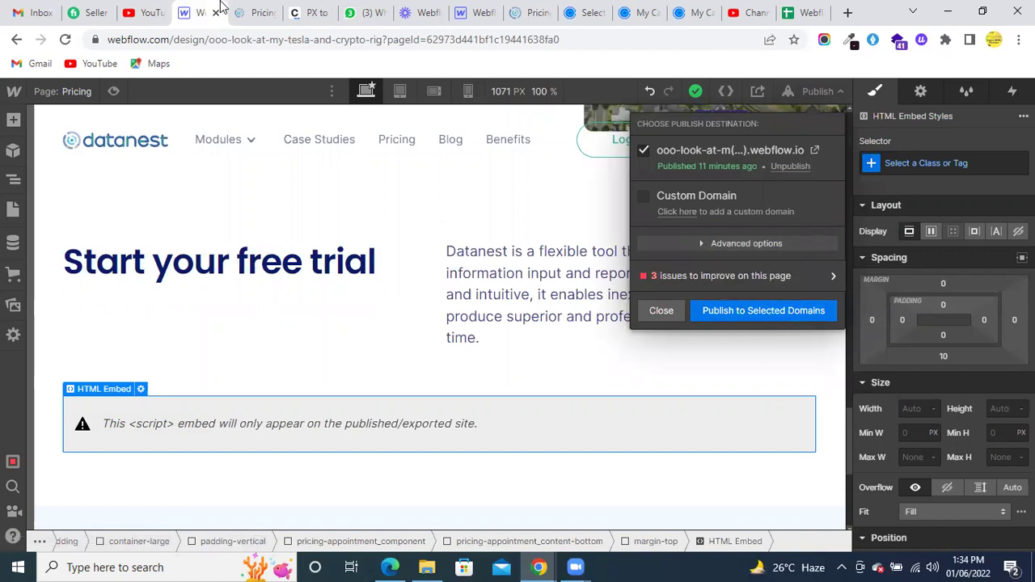
- Switch to the published webflow.io Pricing page showing the Calendly Enter Details form
click(260, 11)
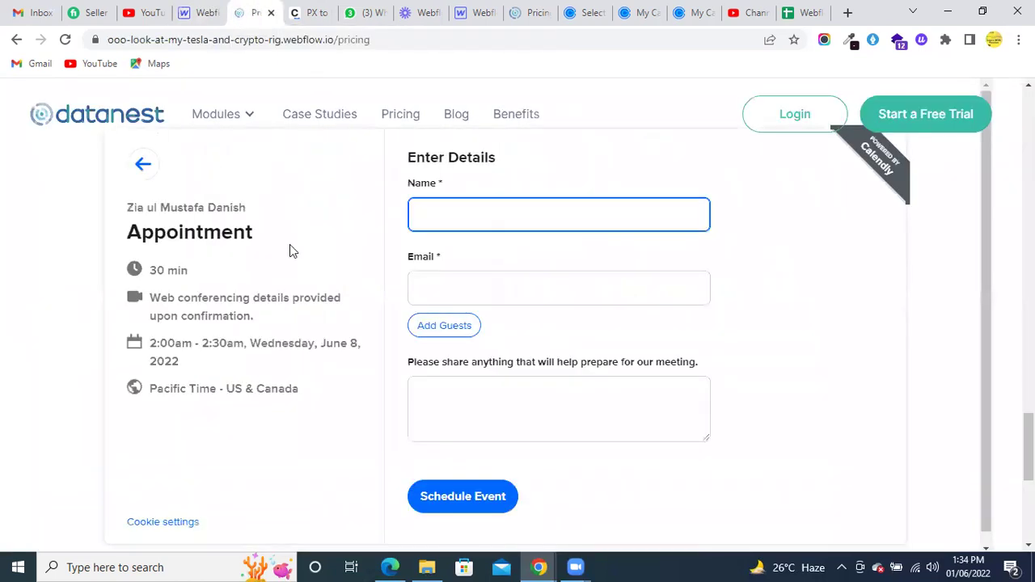